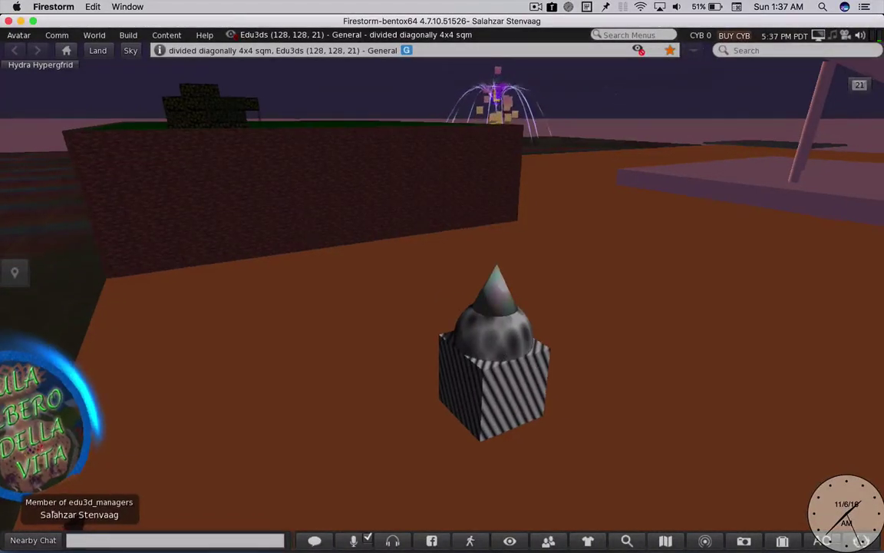
Orbit around the striped cube, sphere and cone build, then open its pie menu.
mouse_move(505, 358)
alt+mouse_down()
mouse_move(430, 330)
mouse_move(384, 330)
alt+mouse_up()
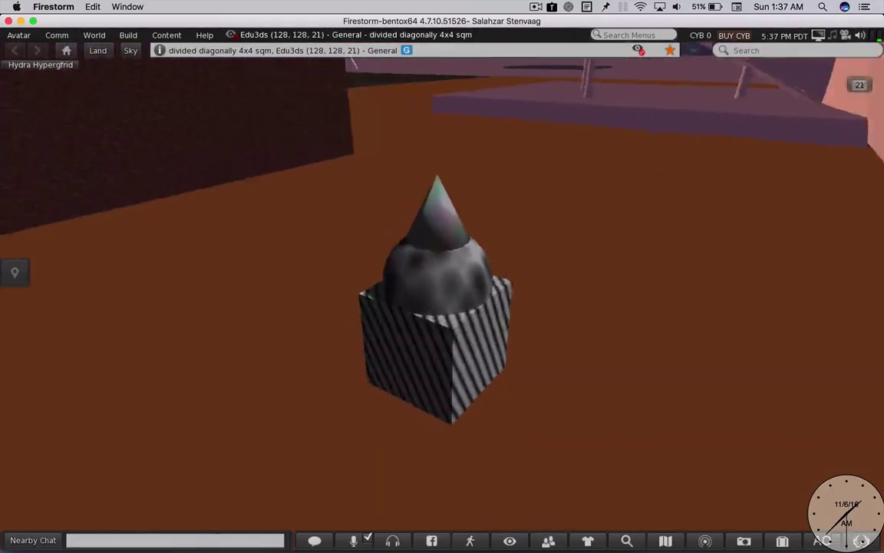
alt+drag(384, 330, 483, 330)
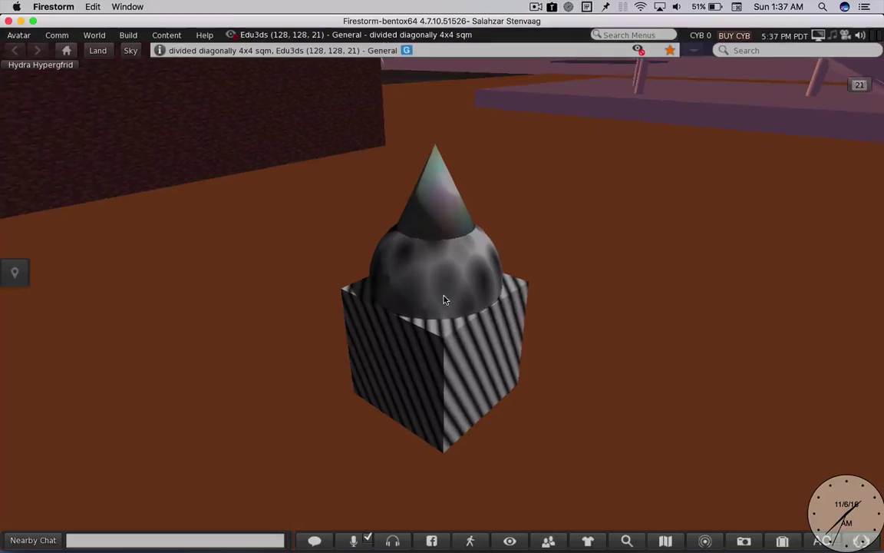
right_click(462, 296)
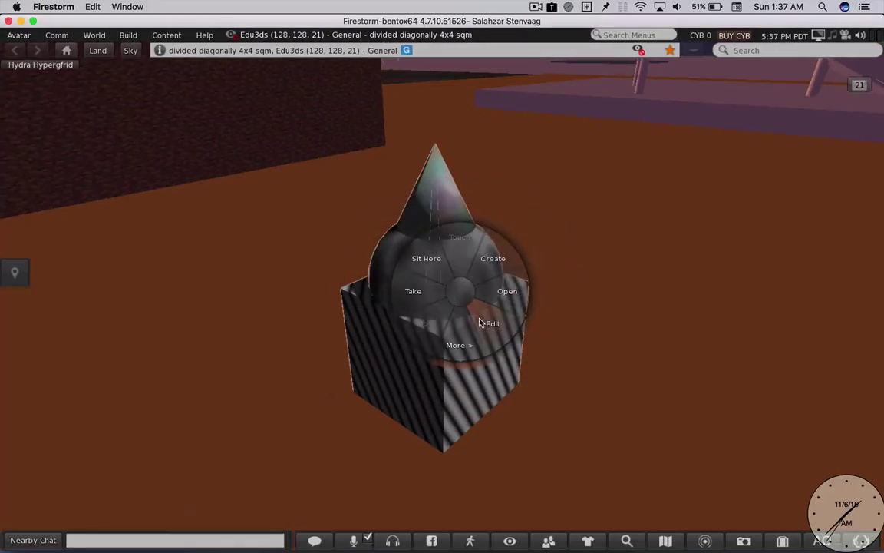
Edit the object, open Pick: Texture on its 1024 x 1024 baked texture, and move the picker aside.
click(485, 323)
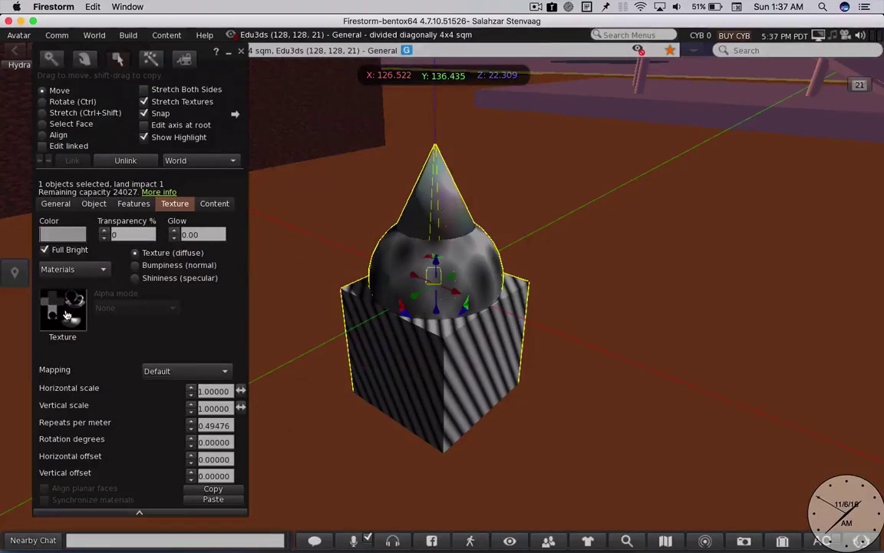
click(59, 288)
drag(304, 51, 564, 141)
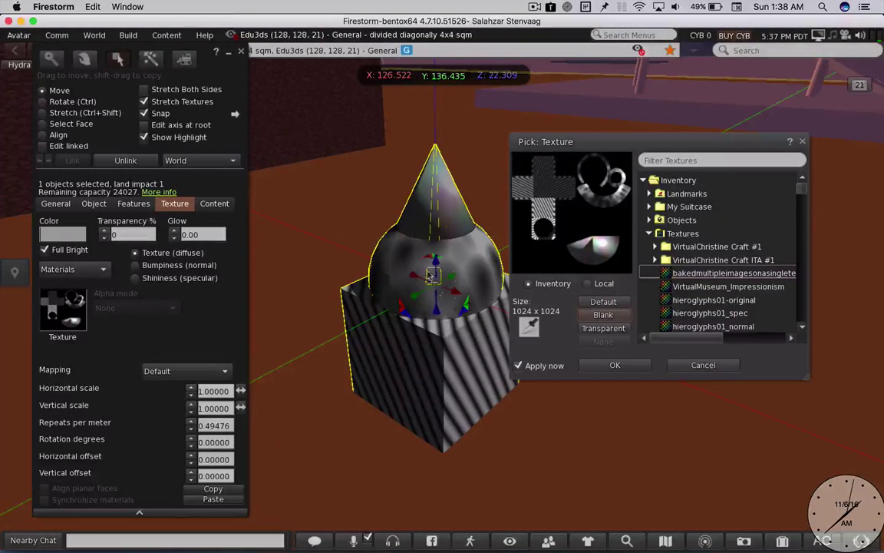
mouse_move(569, 148)
mouse_down()
mouse_move(588, 188)
mouse_move(598, 130)
mouse_move(572, 123)
mouse_move(489, 139)
mouse_move(350, 90)
mouse_move(346, 115)
mouse_up()
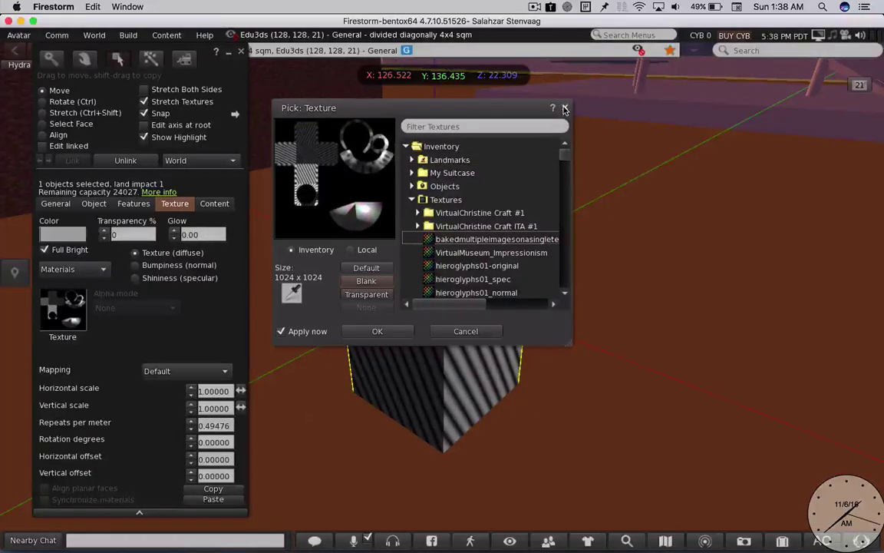
drag(564, 110, 560, 108)
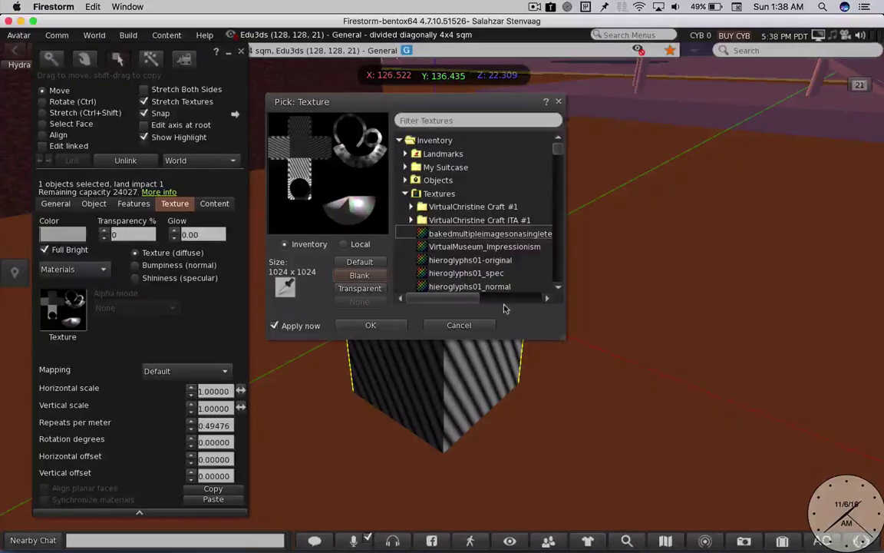
In Blender, widen the 3D view and put the whole combined mesh into Edit Mode.
key(super+Tab)
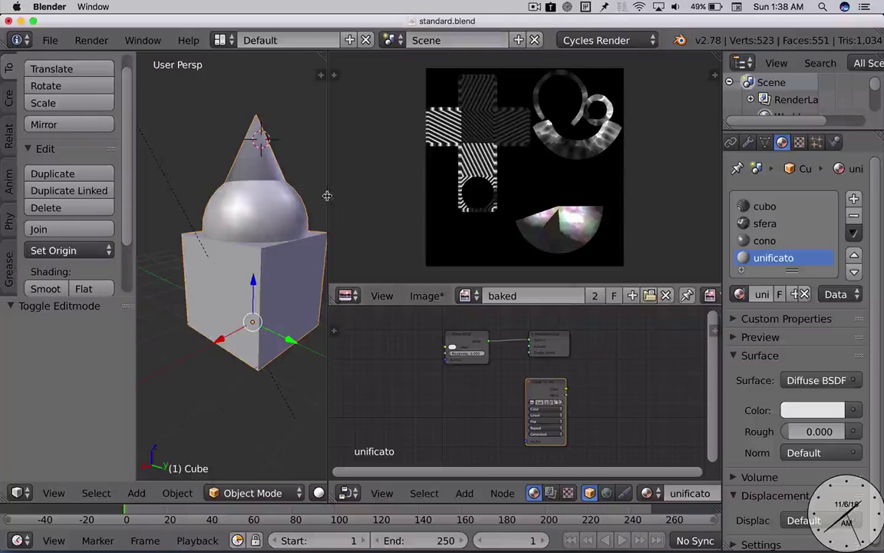
drag(330, 201, 410, 201)
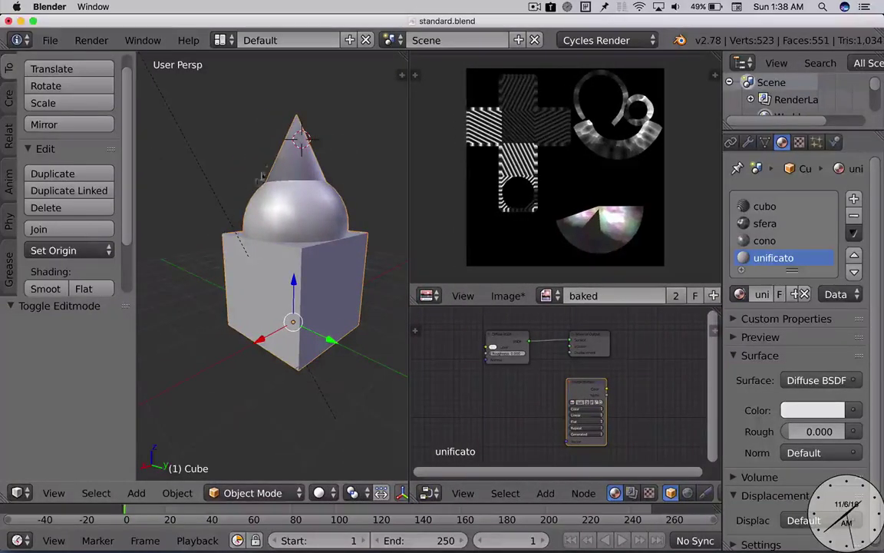
key(Tab)
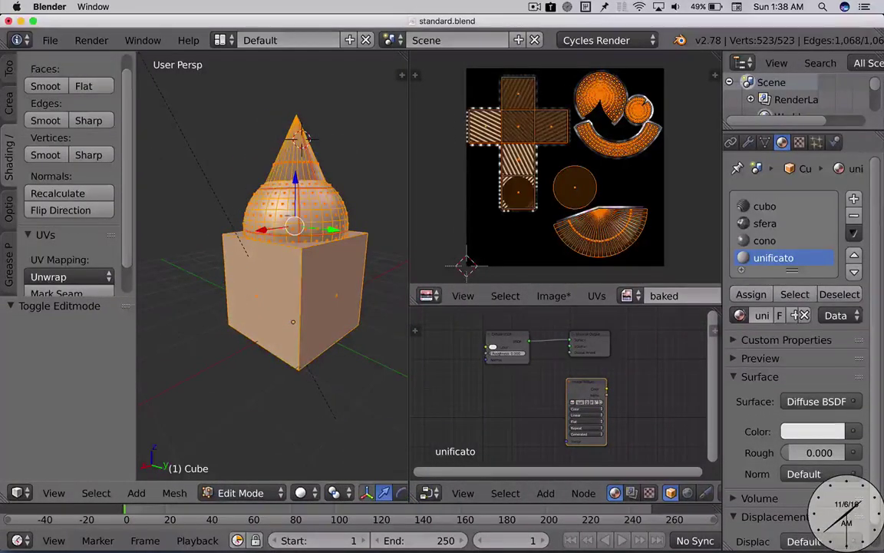
middle_drag(302, 191, 298, 206)
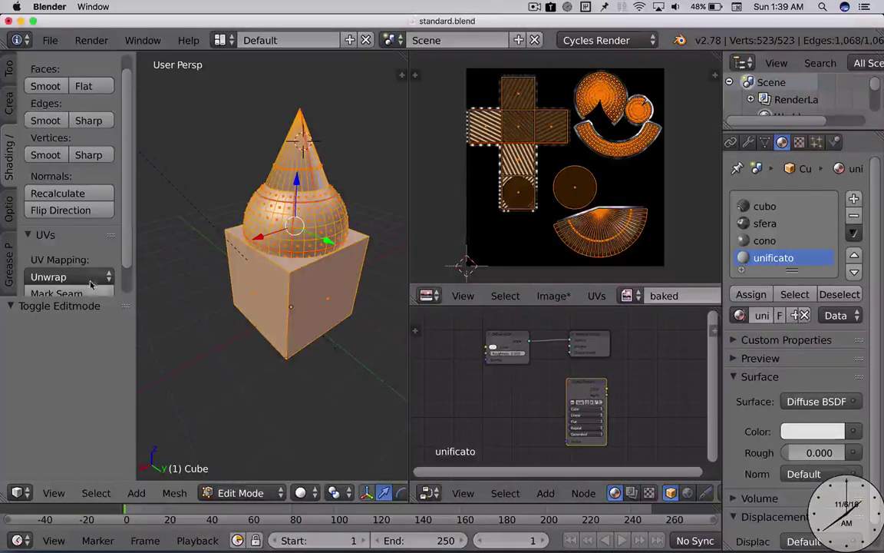
scroll(99, 261, down, 3)
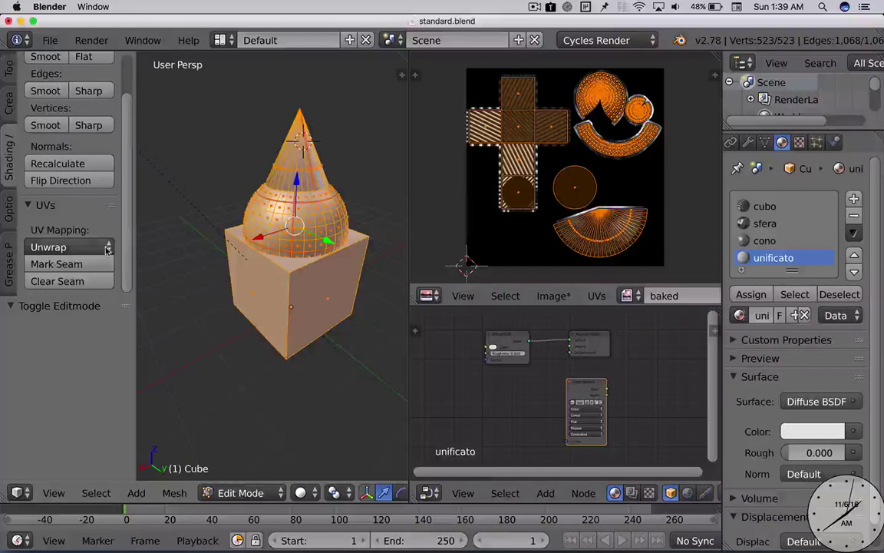
click(108, 248)
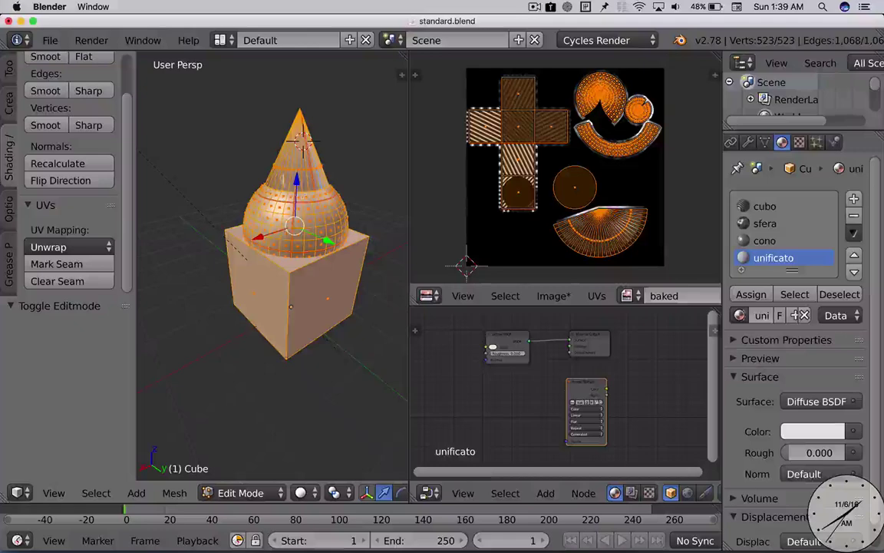
Inspect the node trees of the cubo, sfera and cono materials.
click(763, 205)
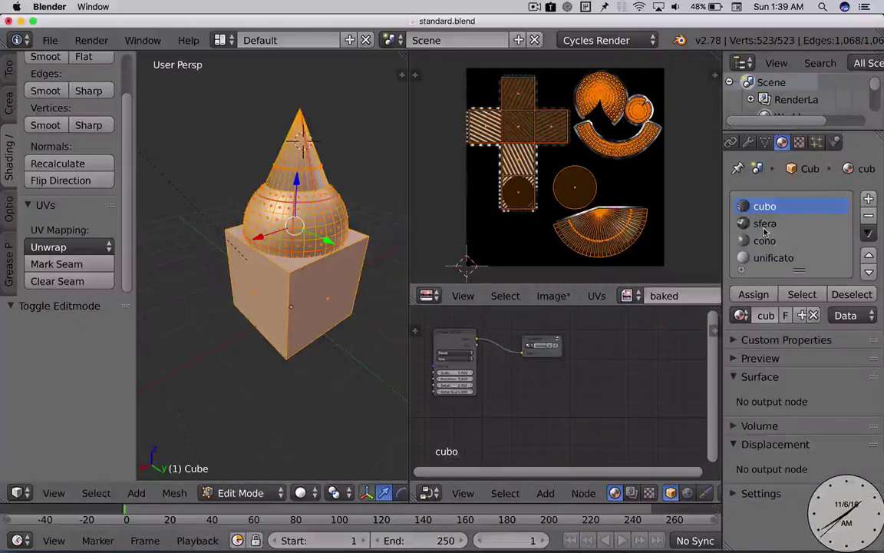
click(767, 223)
click(765, 243)
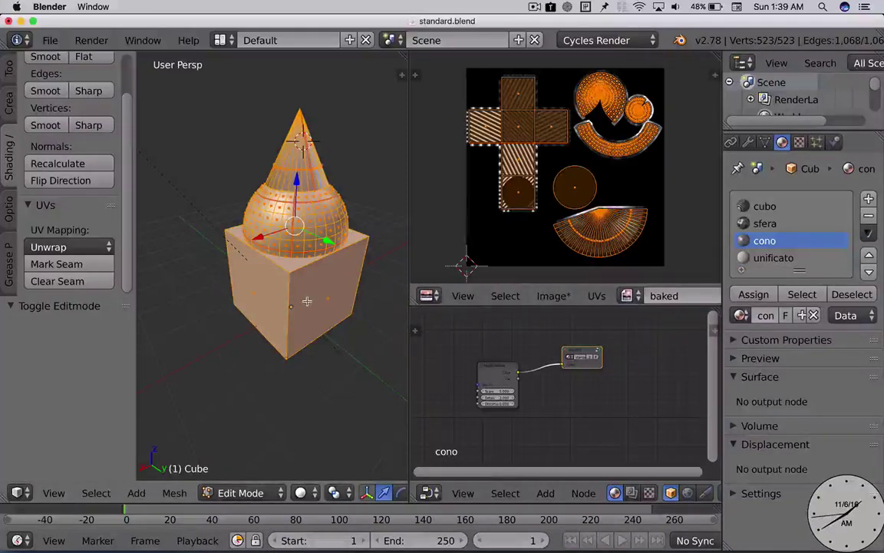
Deselect all, try selecting by material slot, then select every face using unificato.
key(a)
click(765, 205)
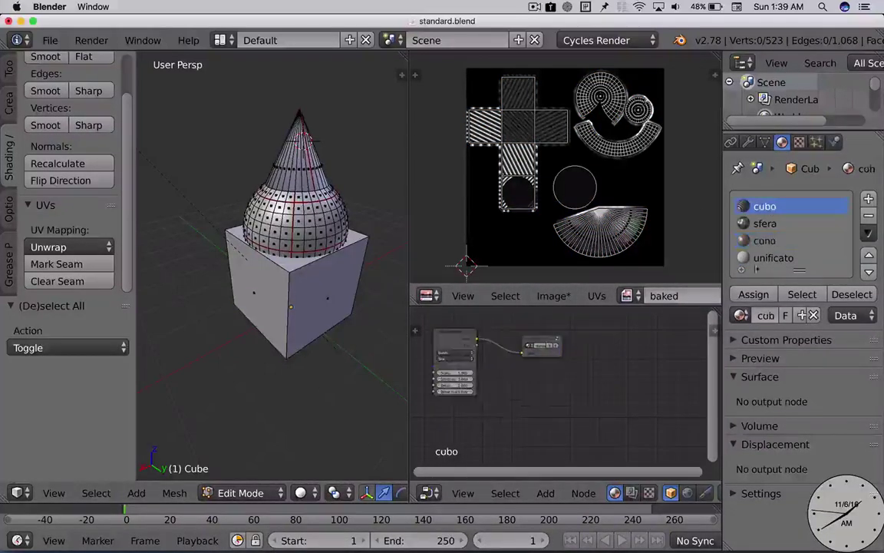
click(802, 294)
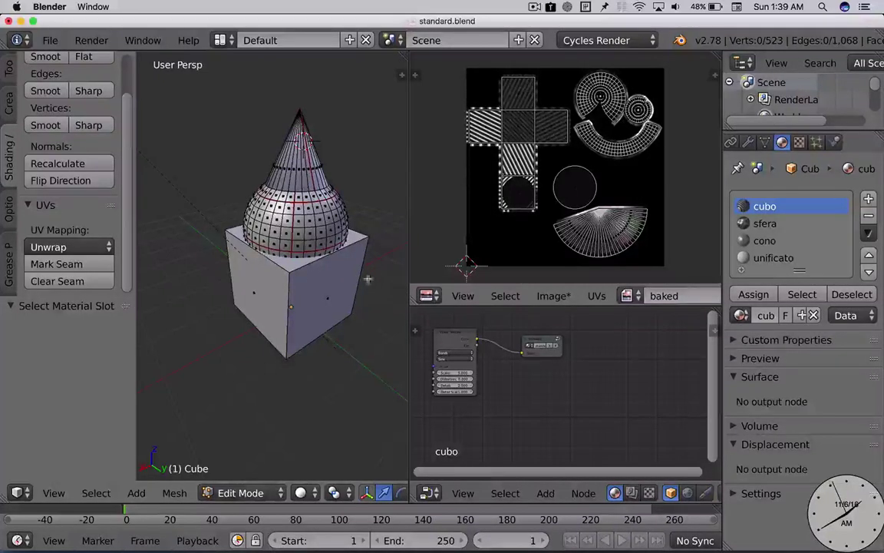
click(764, 223)
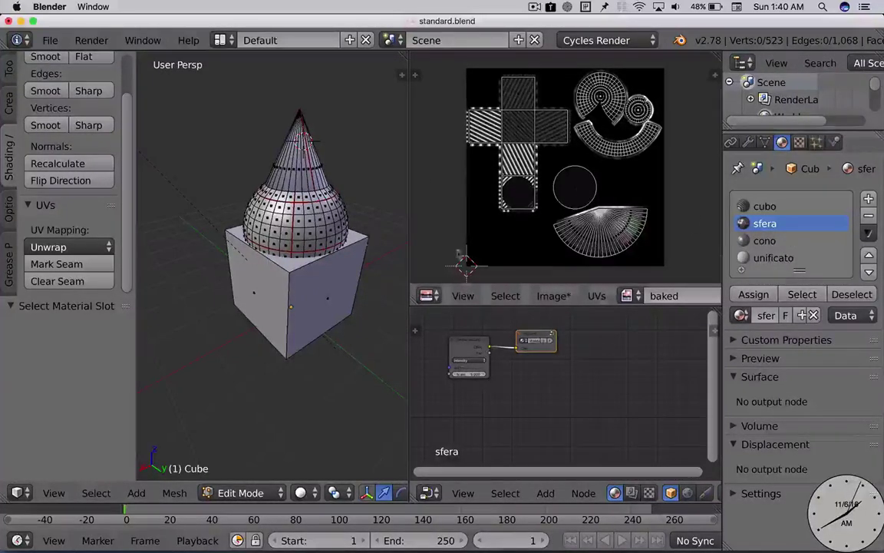
click(770, 261)
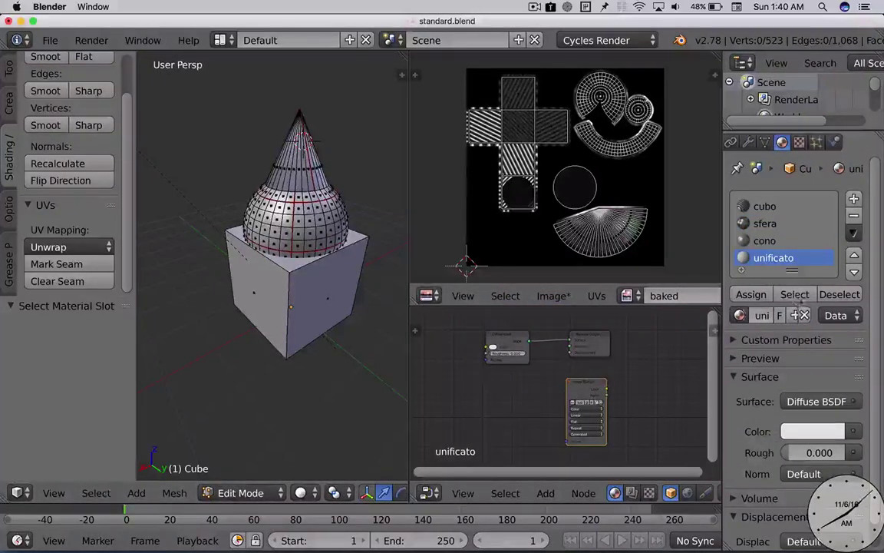
click(795, 294)
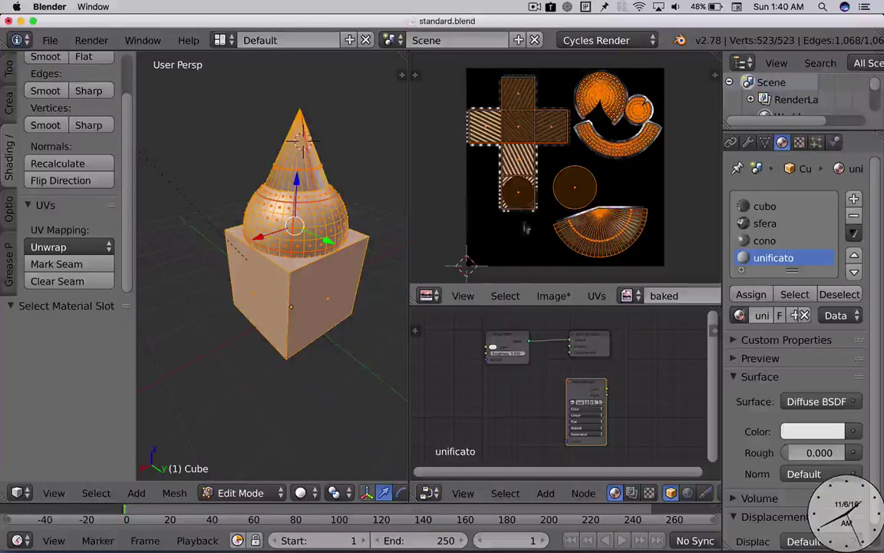
Make cubo the active material and drag its Wave Texture and standard nodes apart.
click(770, 206)
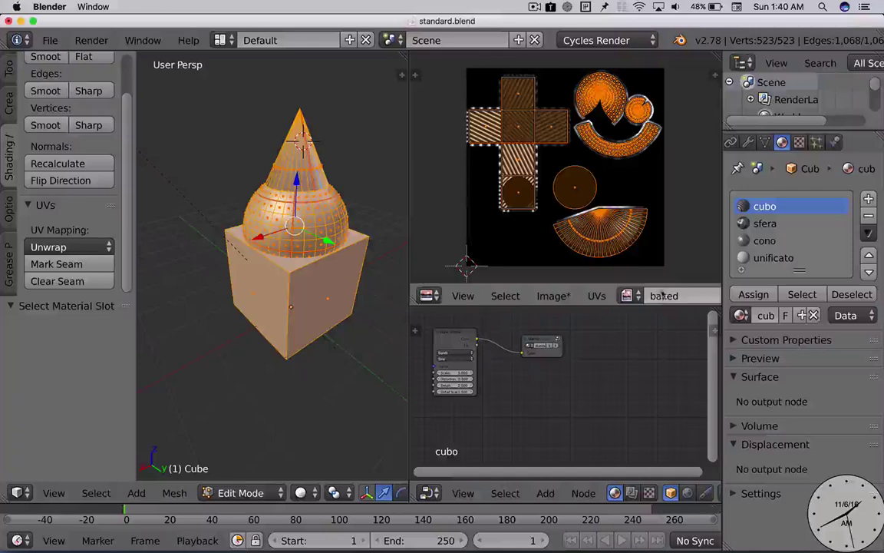
drag(542, 343, 582, 343)
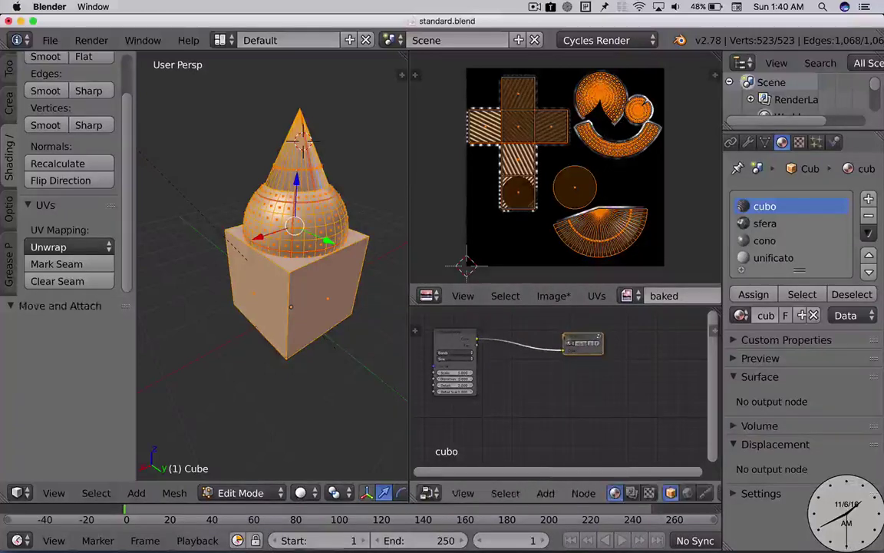
drag(455, 336, 475, 331)
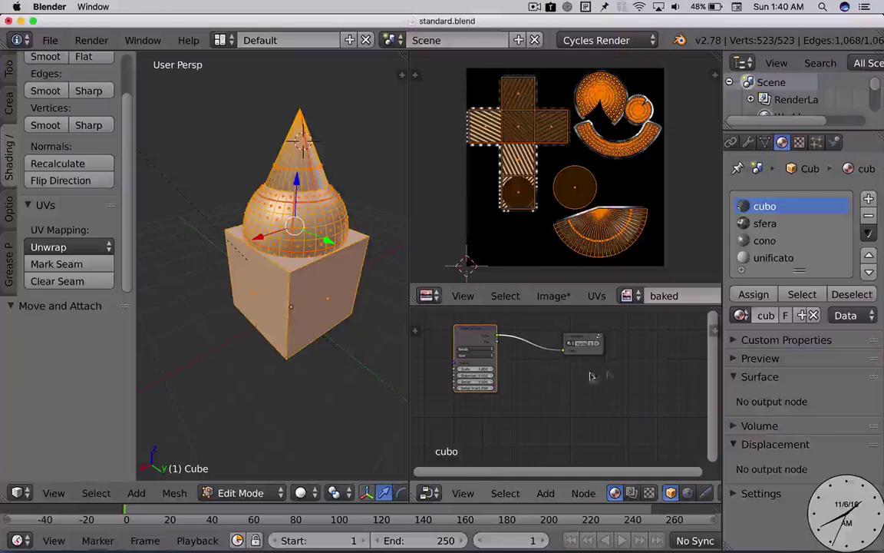
drag(582, 357, 593, 367)
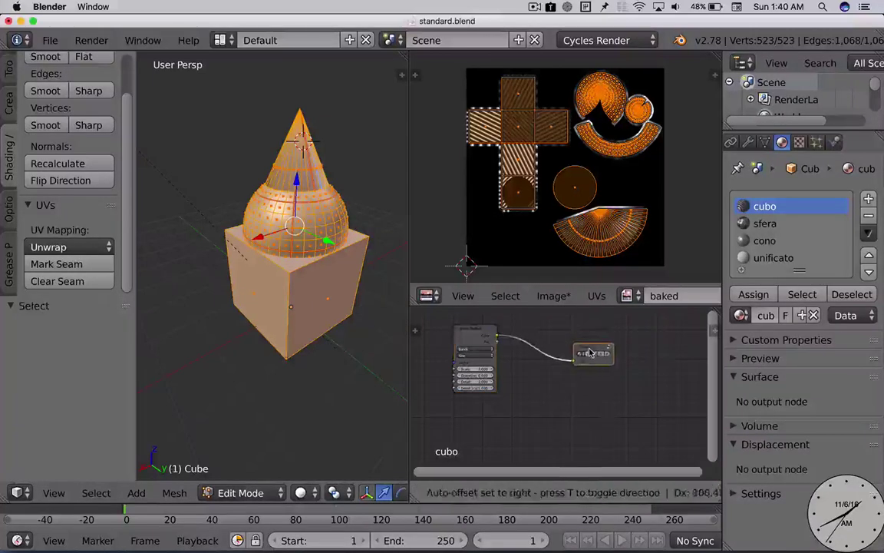
Maximize the node editor, reposition the standard group node, and enter the group.
key(shift+space)
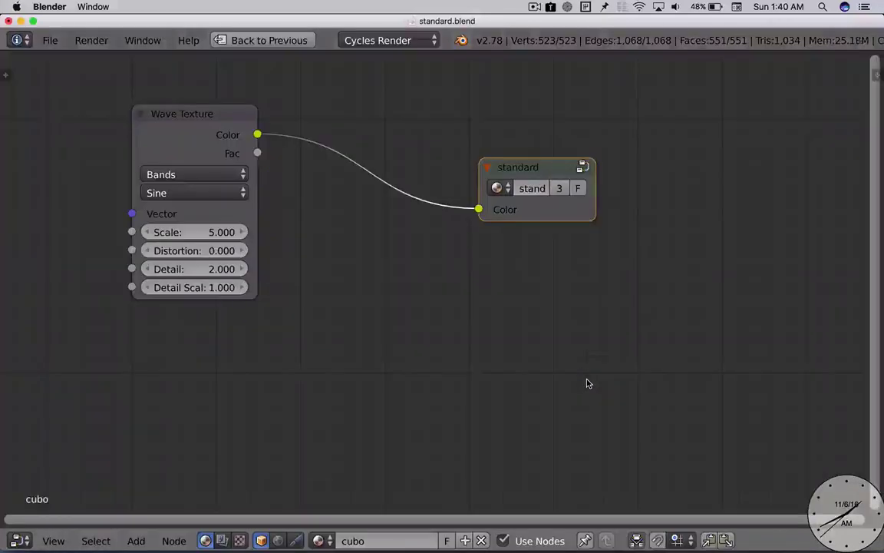
drag(522, 174, 481, 180)
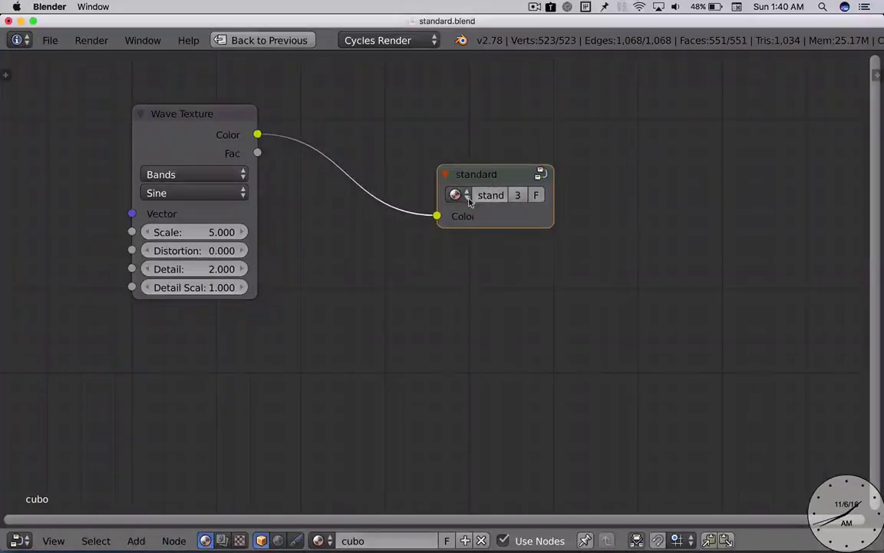
mouse_move(486, 178)
mouse_down()
mouse_move(438, 157)
mouse_move(455, 162)
mouse_up()
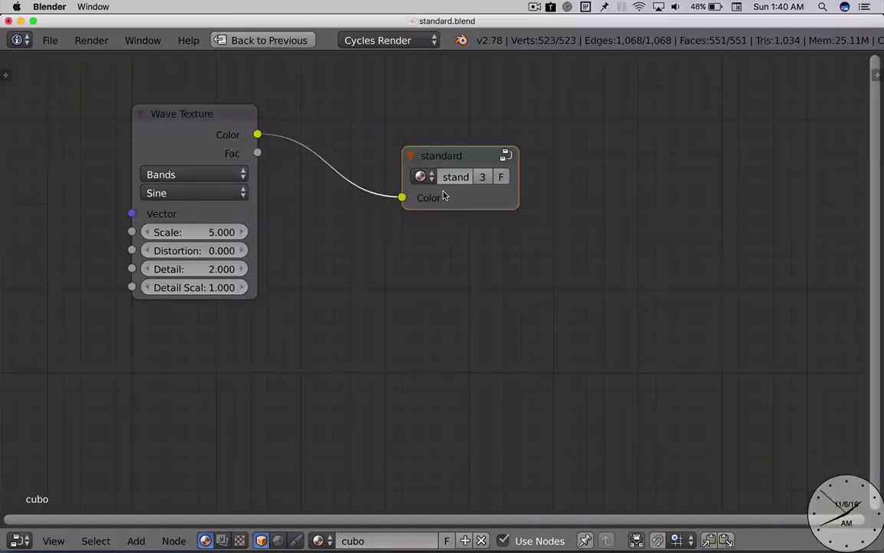
drag(452, 157, 478, 171)
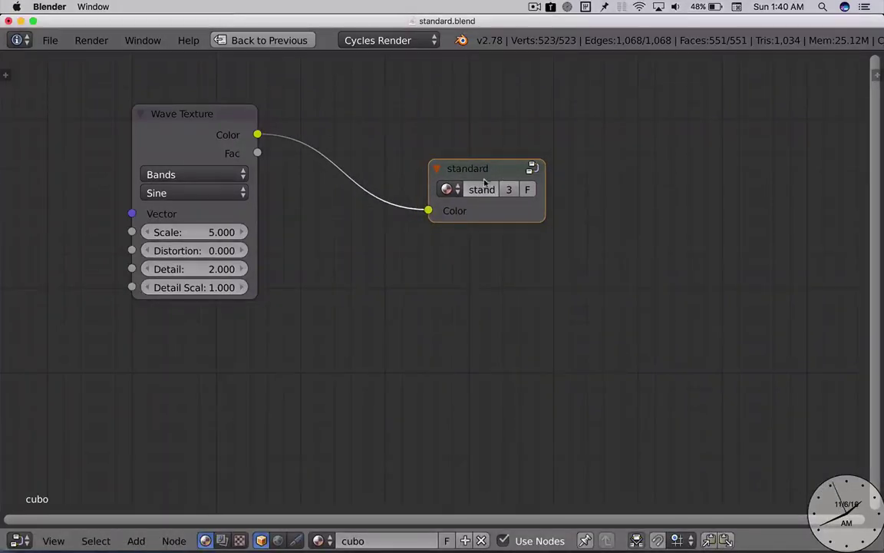
key(g)
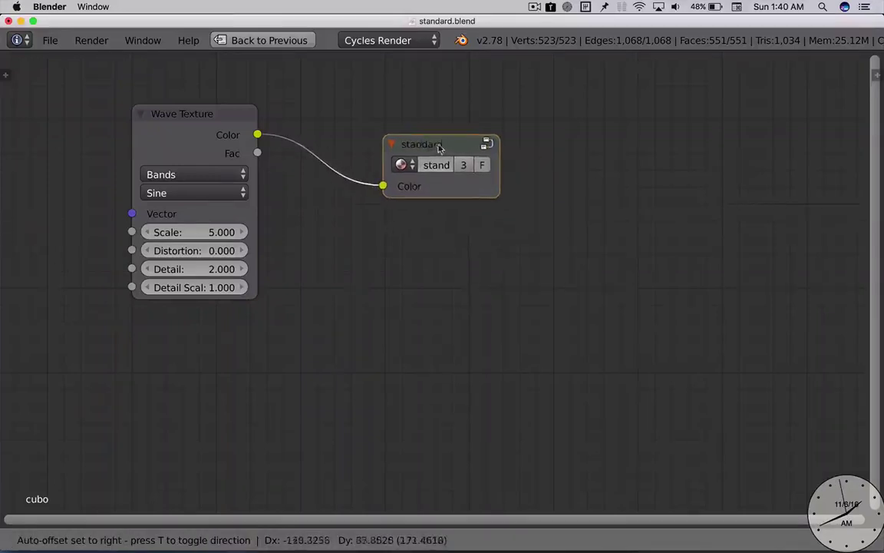
click(440, 145)
key(Tab)
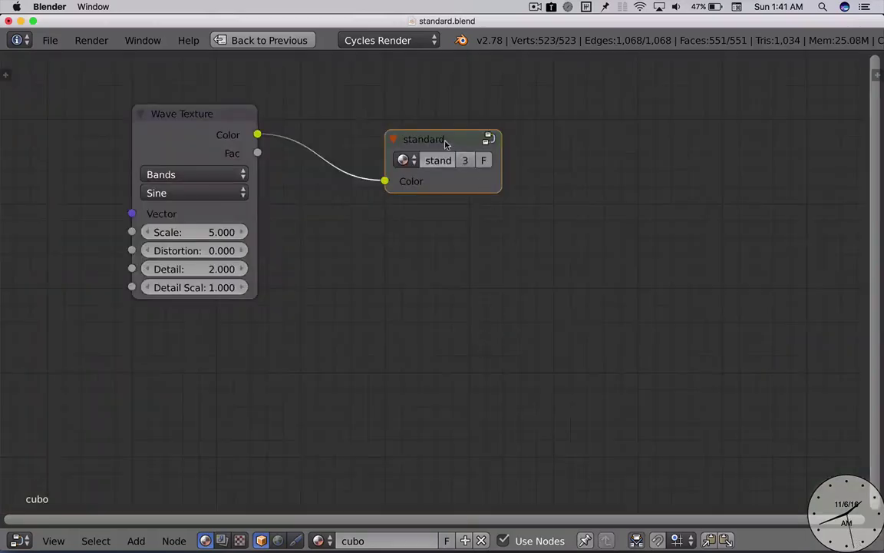
Move the collapsed standard group node down-right and restore the normal multi-area layout.
drag(445, 144, 486, 195)
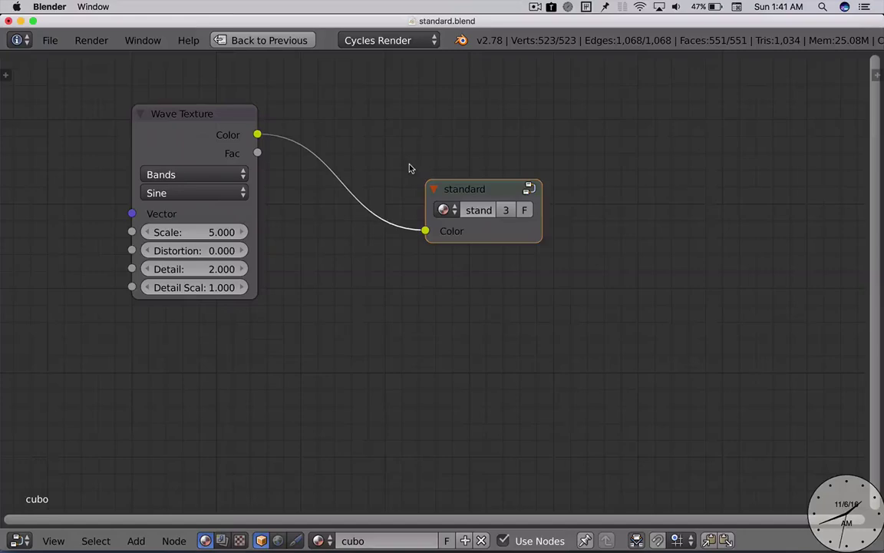
key(shift+space)
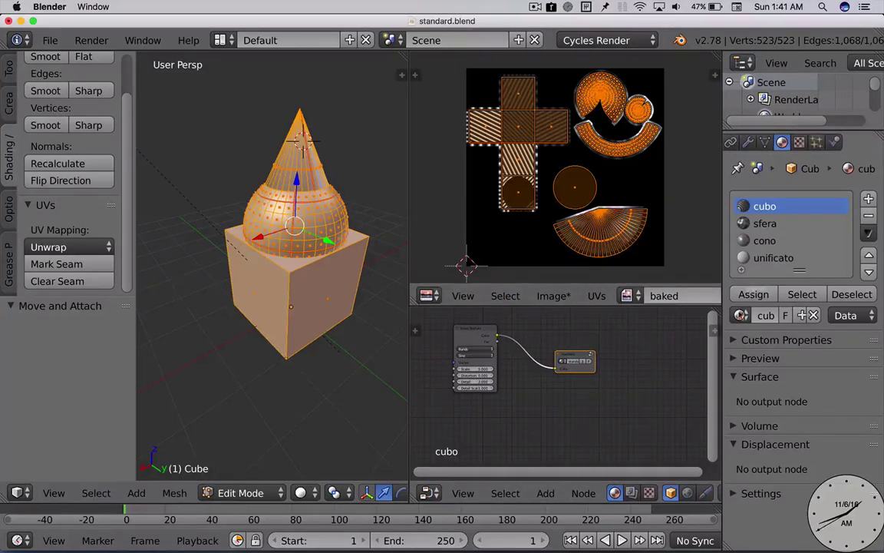
Shift the unificato material's Image Texture node right, then show the cono material's nodes.
click(773, 260)
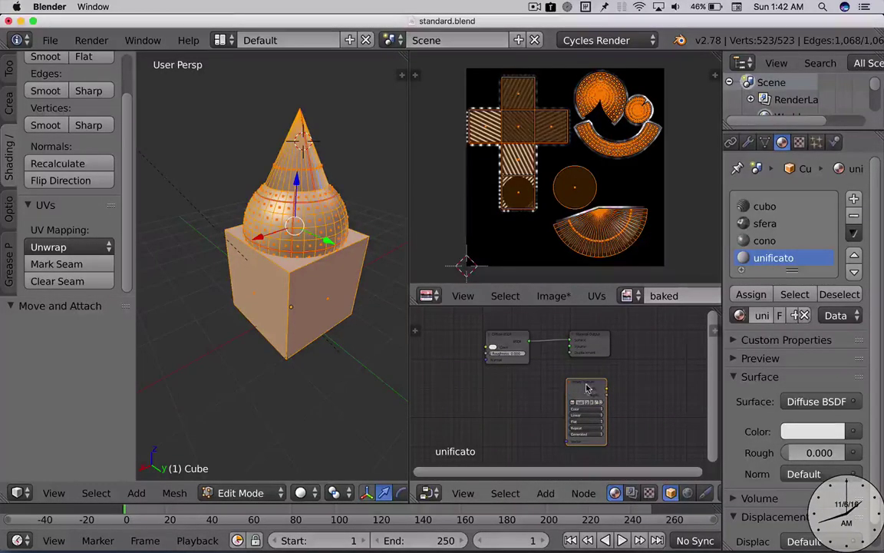
mouse_move(584, 389)
mouse_down()
mouse_move(599, 386)
mouse_move(591, 384)
mouse_up()
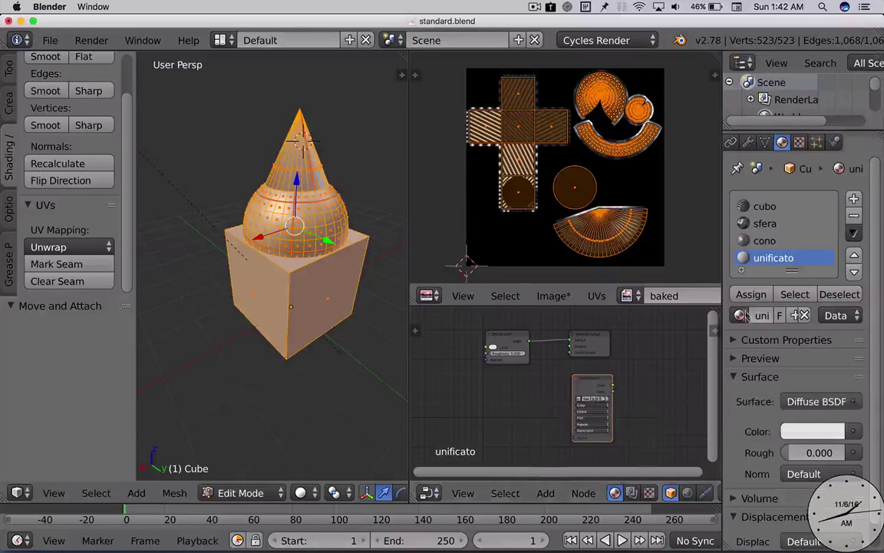
click(768, 242)
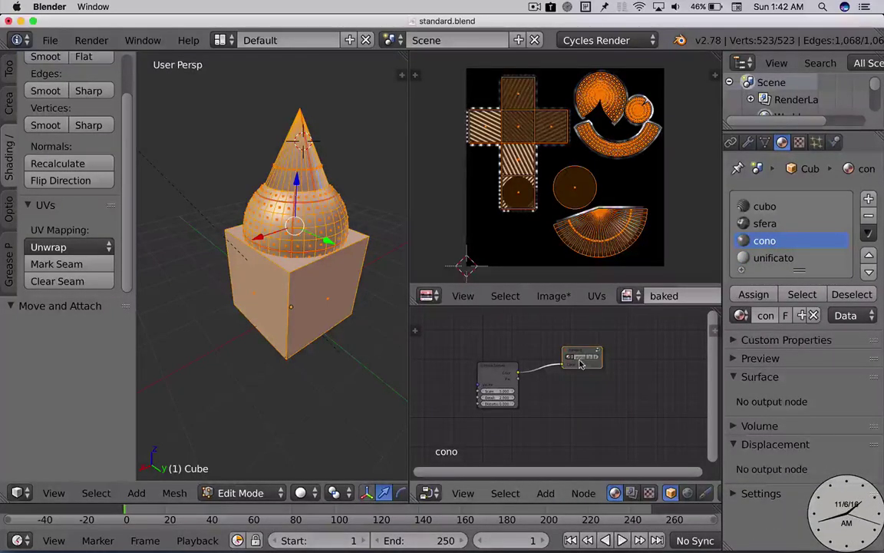
Look inside the cono material's standard group, restore the layout, and return the mesh to Object Mode.
key(shift+space)
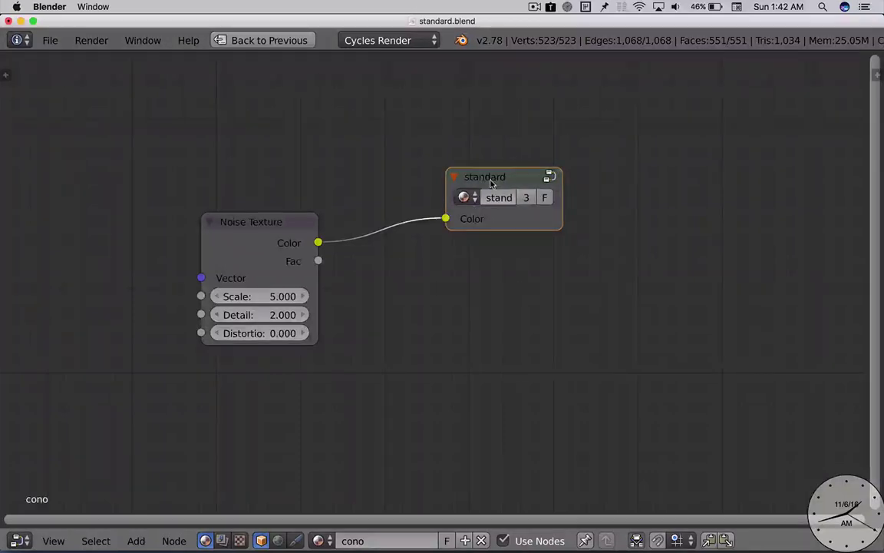
key(Tab)
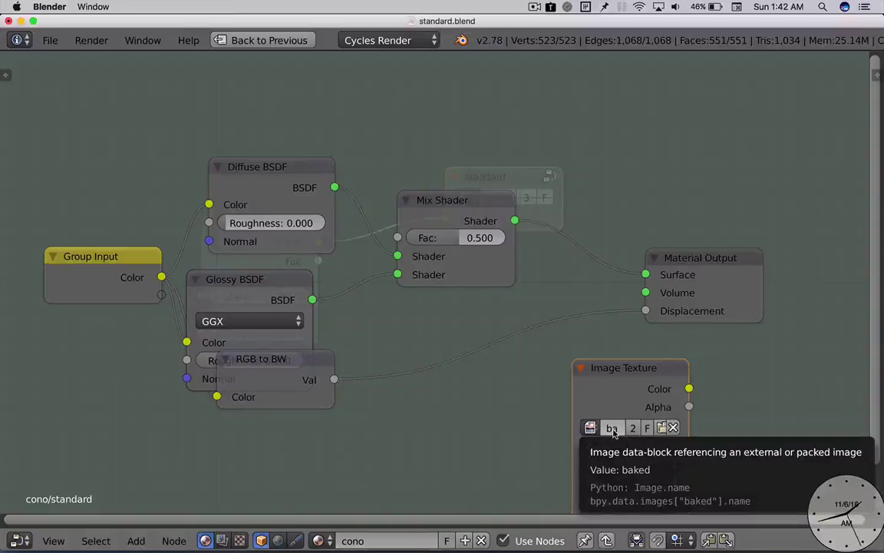
key(ctrl+Up)
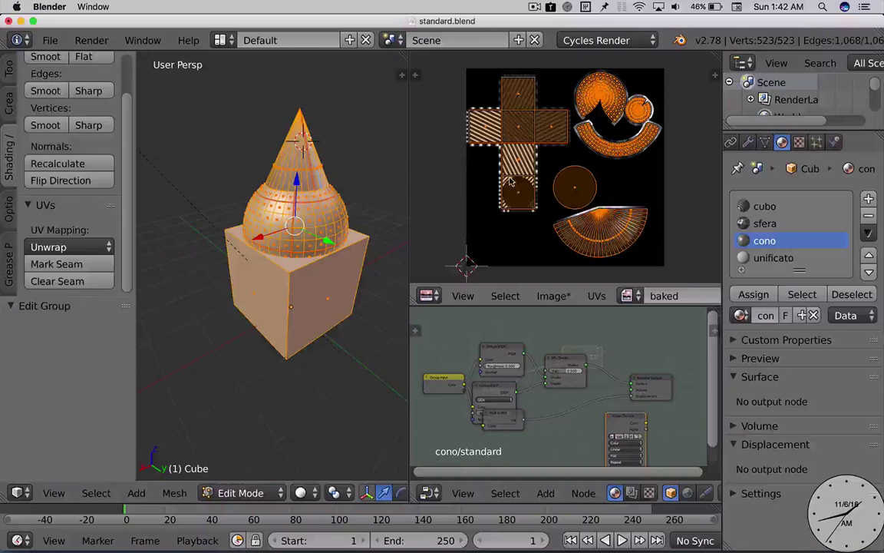
key(Tab)
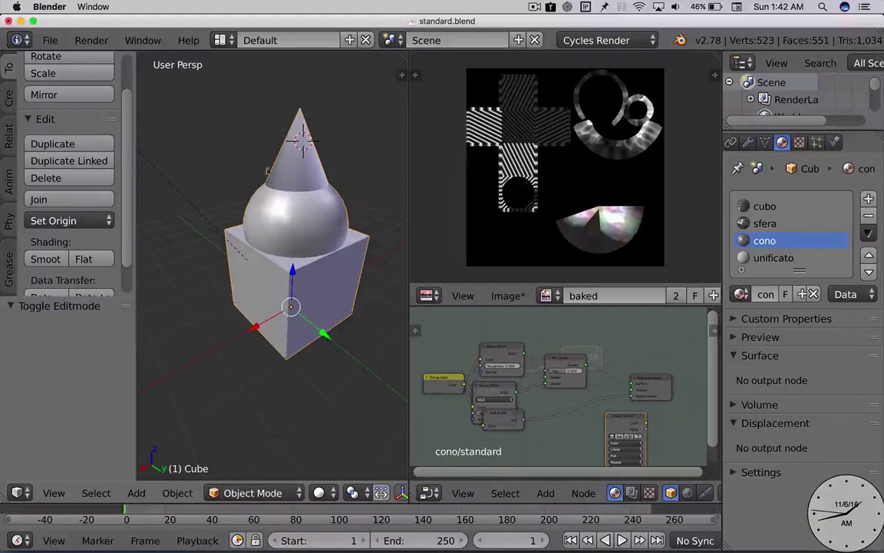
Select the unificato material slot, then switch over to Firestorm.
click(776, 258)
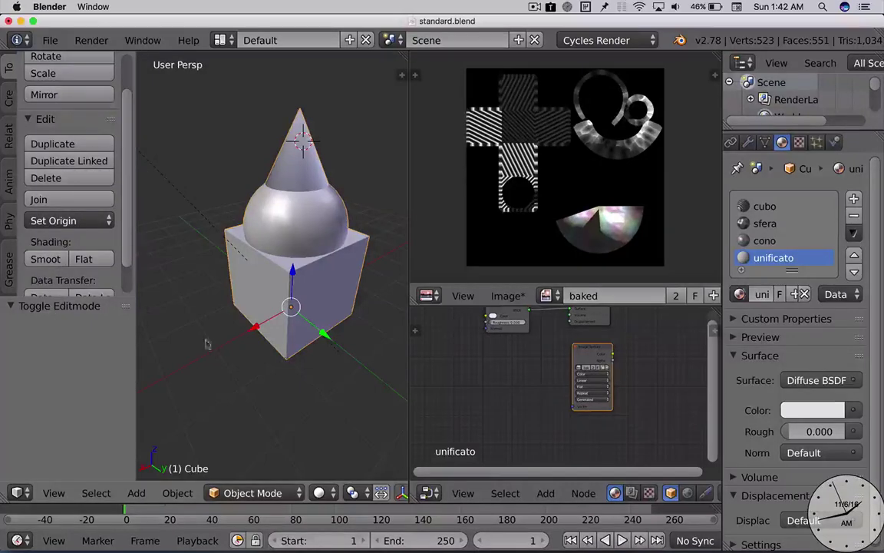
key(super+Tab)
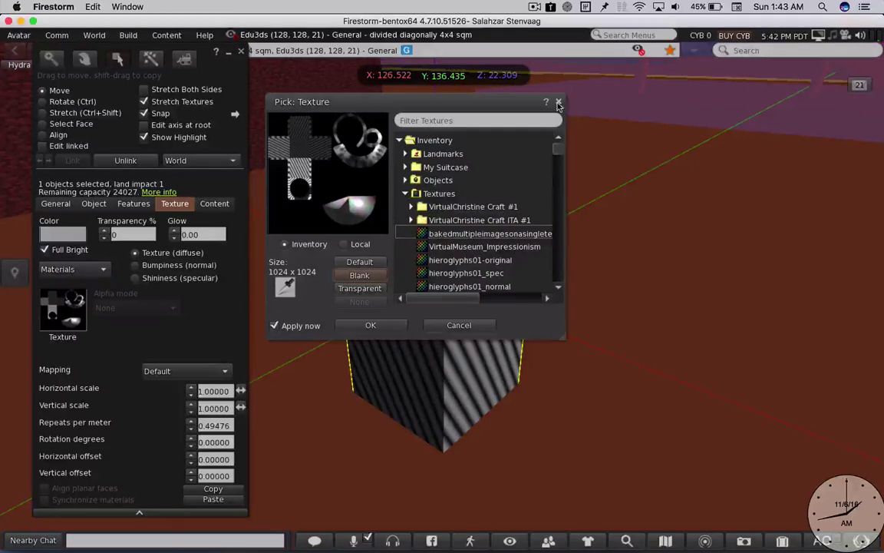
Dismiss the texture picker and Build floater so the textured cube, dome and cone stand unselected in-world.
key(Escape)
click(241, 50)
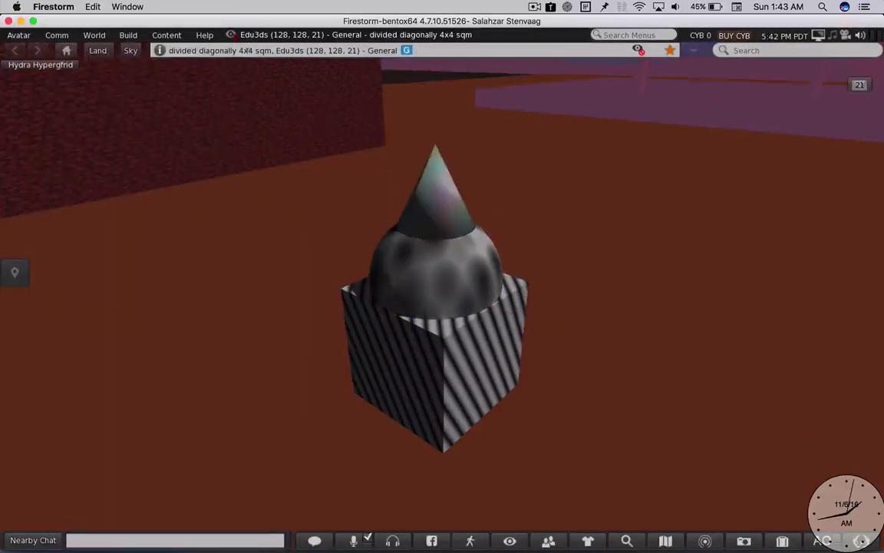